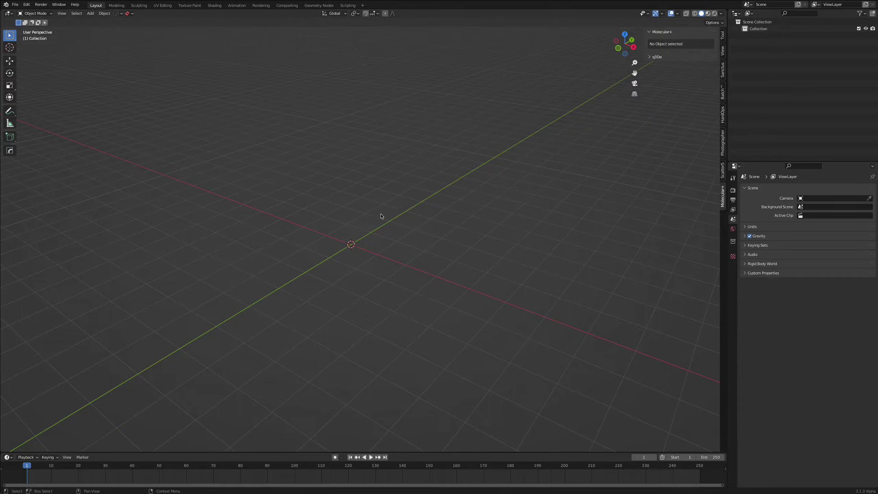
- Add a plane and scale it up by 5
{"action": "key", "text": "n"}
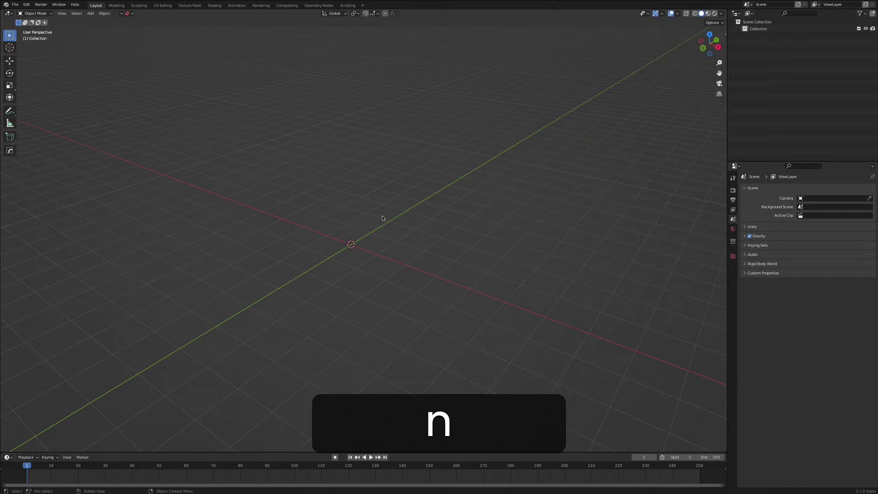
{"action": "key", "text": "n"}
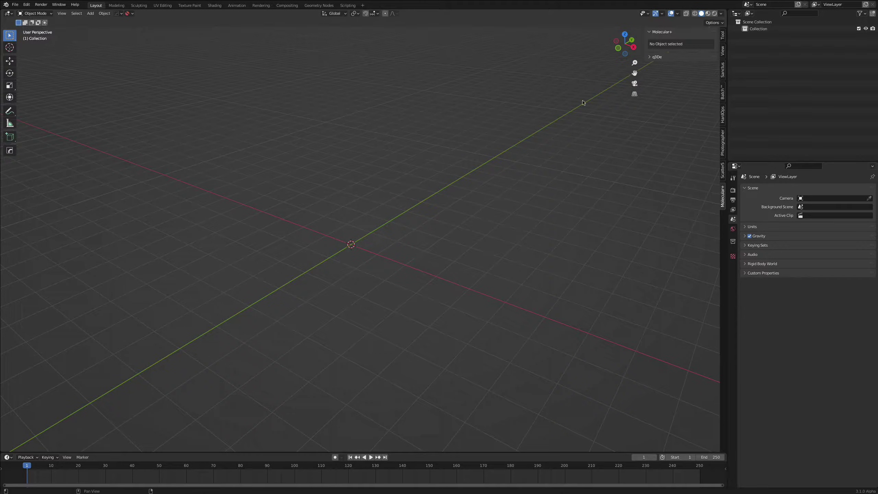
{"action": "key", "text": "shift+a"}
{"action": "mouse_move", "coordinate": [317, 230]}
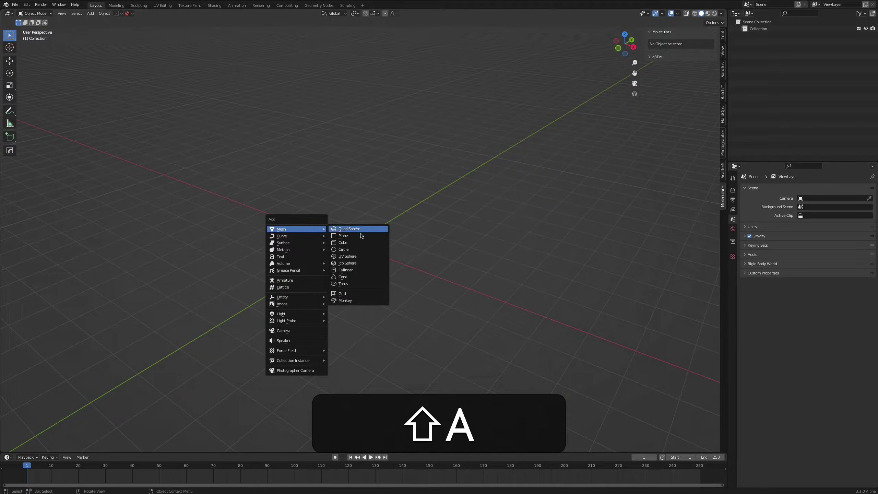
{"action": "left_click", "coordinate": [362, 236]}
{"action": "key", "text": "s"}
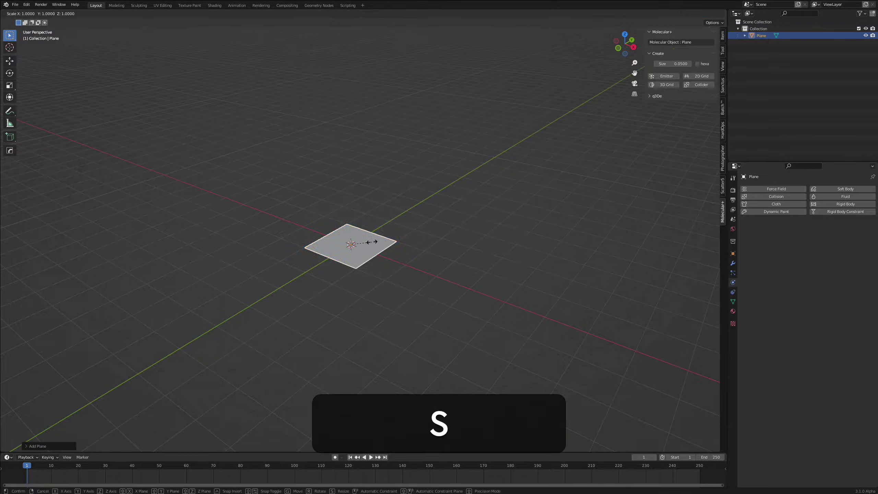
{"action": "key", "text": "5"}
{"action": "key", "text": "Return"}
- Add a cube and raise it along Z above the plane
{"action": "key", "text": "shift+a"}
{"action": "mouse_move", "coordinate": [373, 243]}
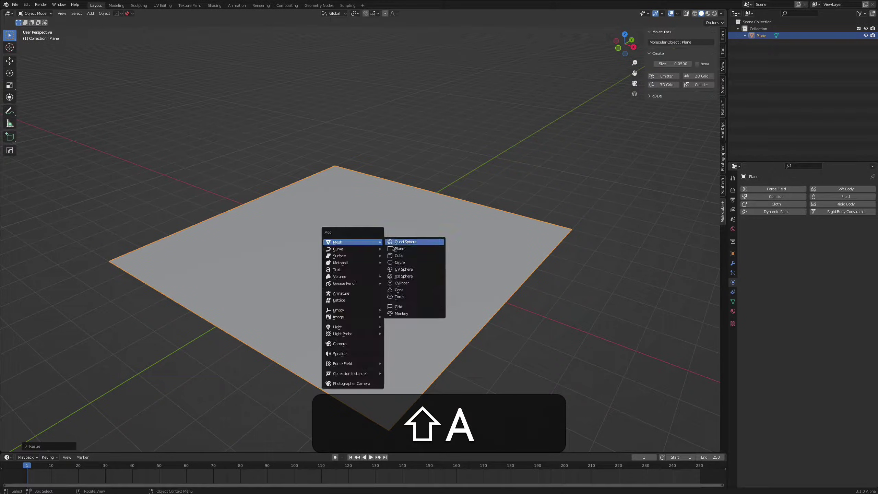
{"action": "left_click", "coordinate": [409, 256]}
{"action": "key", "text": "g"}
{"action": "key", "text": "z"}
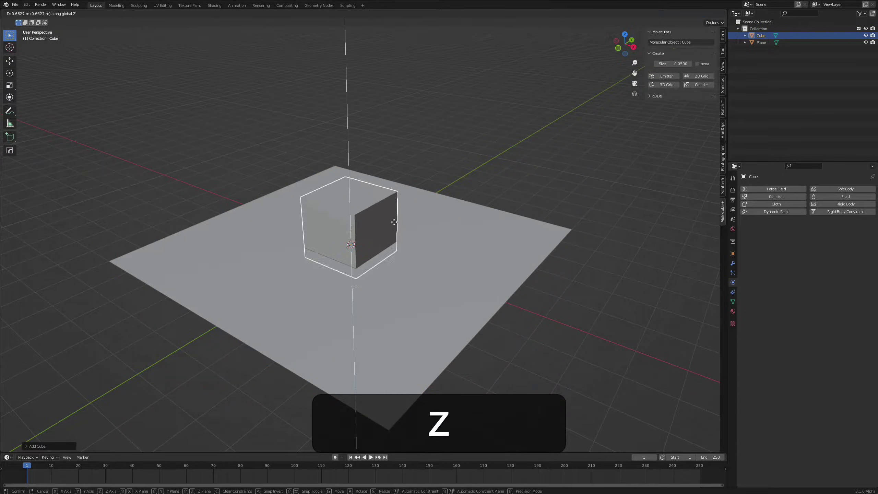
{"action": "left_click", "coordinate": [386, 168]}
{"action": "middle_click_drag", "start_coordinate": [387, 168], "coordinate": [437, 246]}
- Make the plane a Molecular+ collider, then select the cube
{"action": "left_click", "coordinate": [493, 227]}
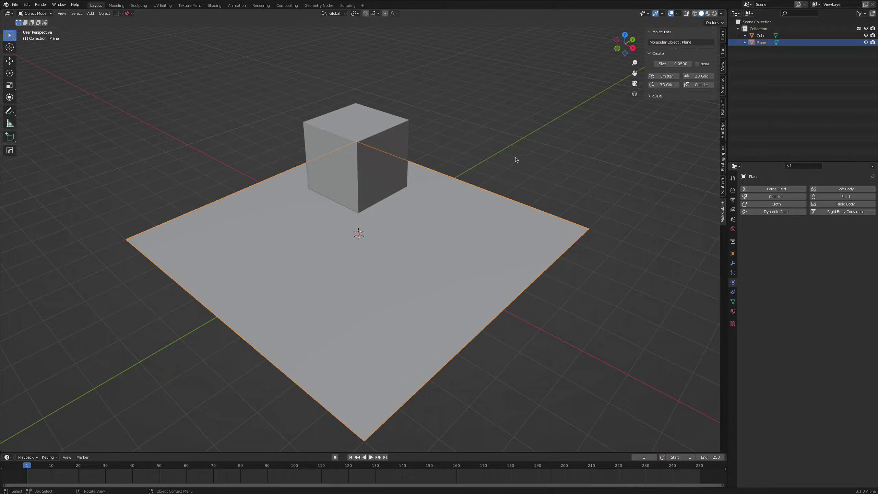
{"action": "left_click", "coordinate": [702, 86]}
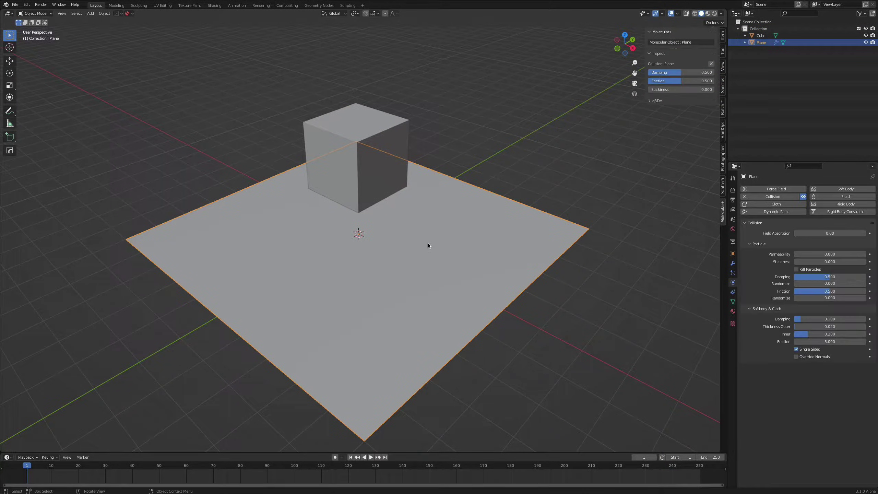
{"action": "middle_click_drag", "start_coordinate": [428, 243], "coordinate": [324, 169]}
{"action": "left_click", "coordinate": [310, 141]}
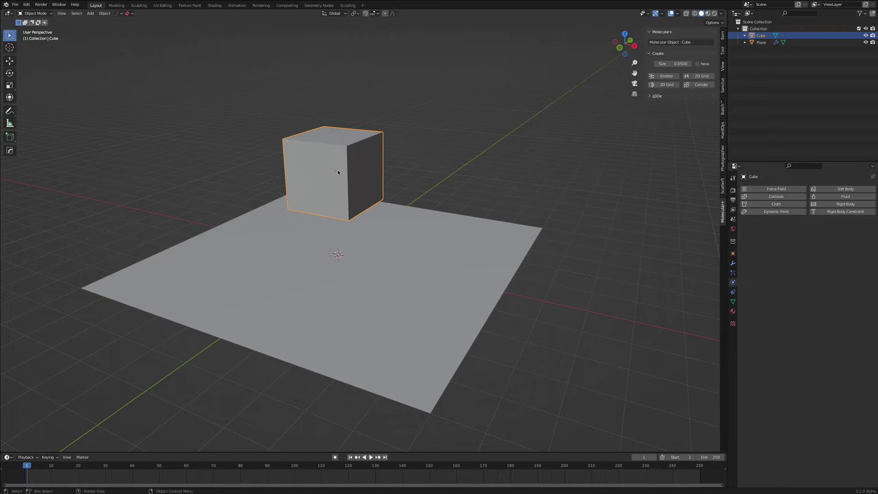
- Fill the cube with a Molecular+ 3D particle grid and turn off Show Emitter
{"action": "left_click", "coordinate": [667, 85]}
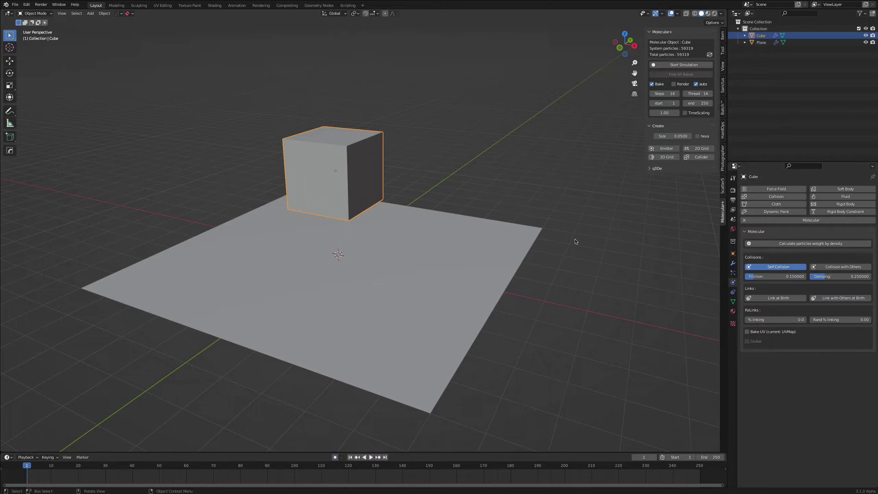
{"action": "left_click", "coordinate": [734, 273]}
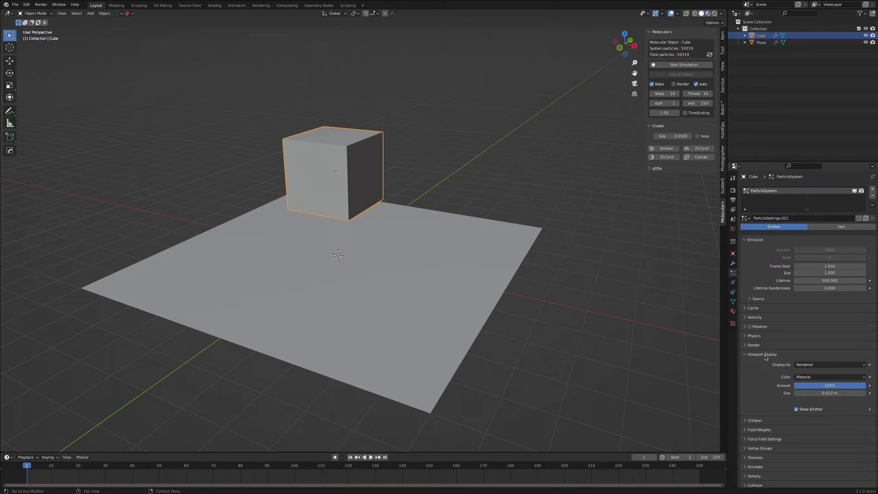
{"action": "left_click", "coordinate": [796, 409]}
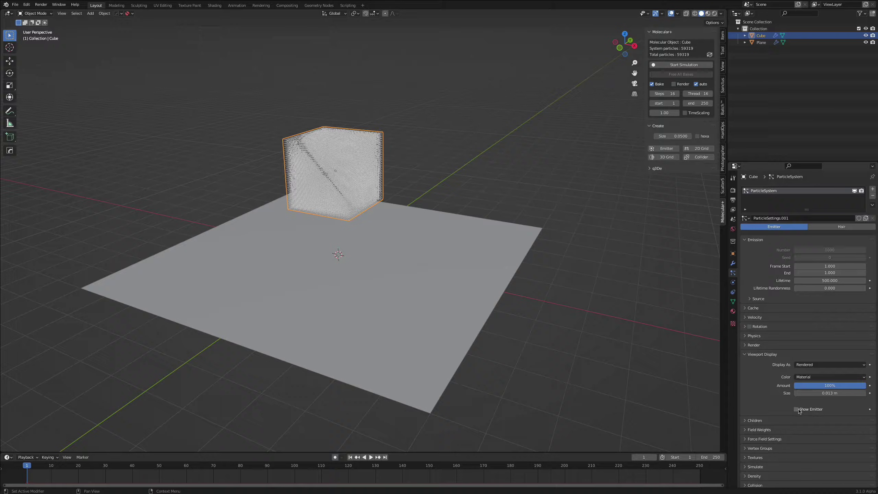
{"action": "left_click", "coordinate": [745, 345]}
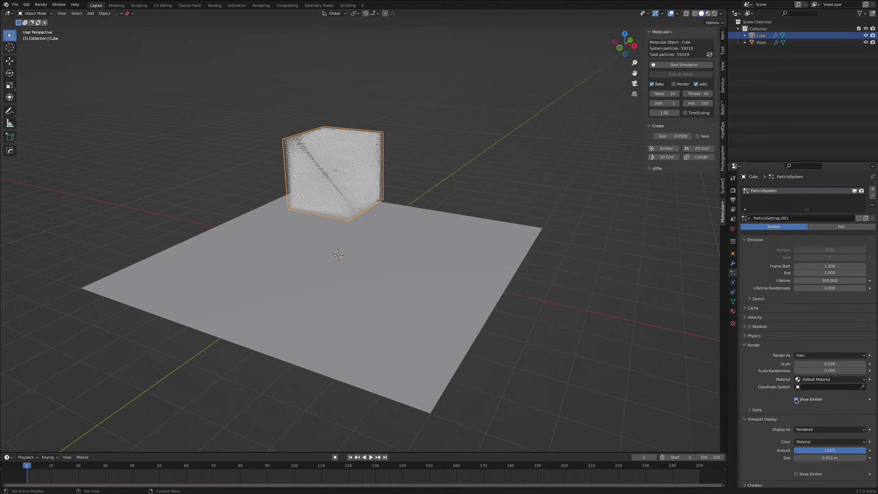
{"action": "left_click", "coordinate": [745, 345]}
{"action": "left_click", "coordinate": [746, 354]}
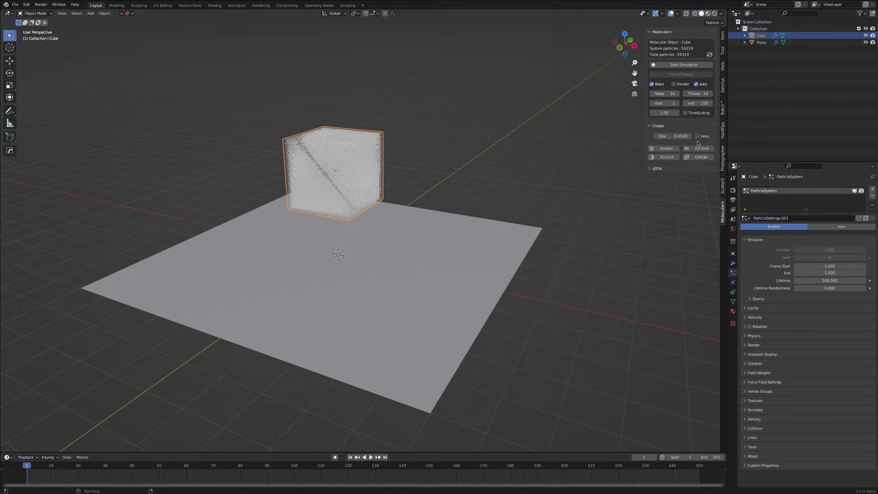
- Set the particle grid Create Size to 0.1, regenerating 6859 particles
{"action": "left_click", "coordinate": [678, 137]}
{"action": "type", "text": "1"}
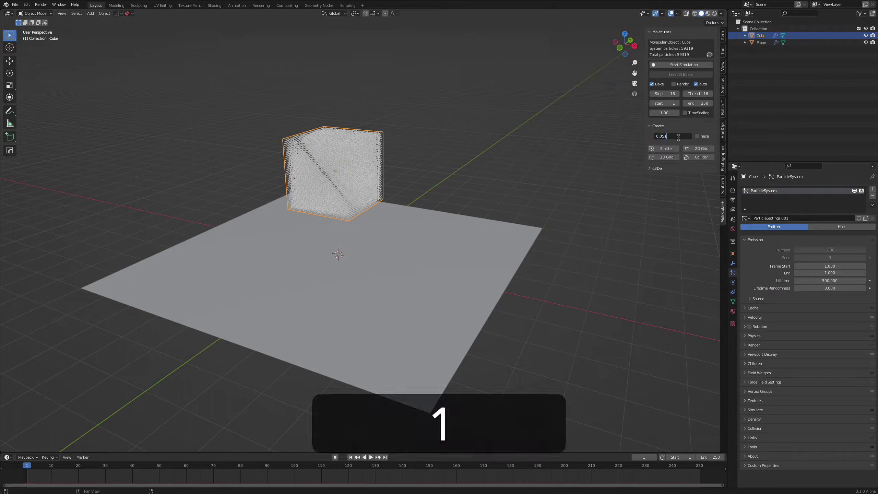
{"action": "key", "text": "BackSpace"}
{"action": "key", "text": "BackSpace"}
{"action": "key", "text": "BackSpace"}
{"action": "type", "text": "1"}
{"action": "key", "text": "Return"}
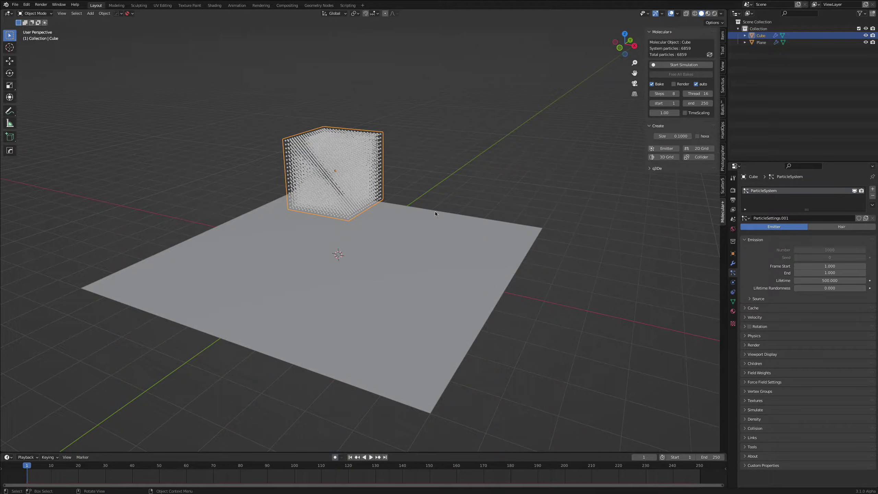
{"action": "middle_click_drag", "start_coordinate": [434, 213], "coordinate": [432, 211]}
- Select the cube and start a trial Molecular+ particle simulation
{"action": "left_click", "coordinate": [463, 246]}
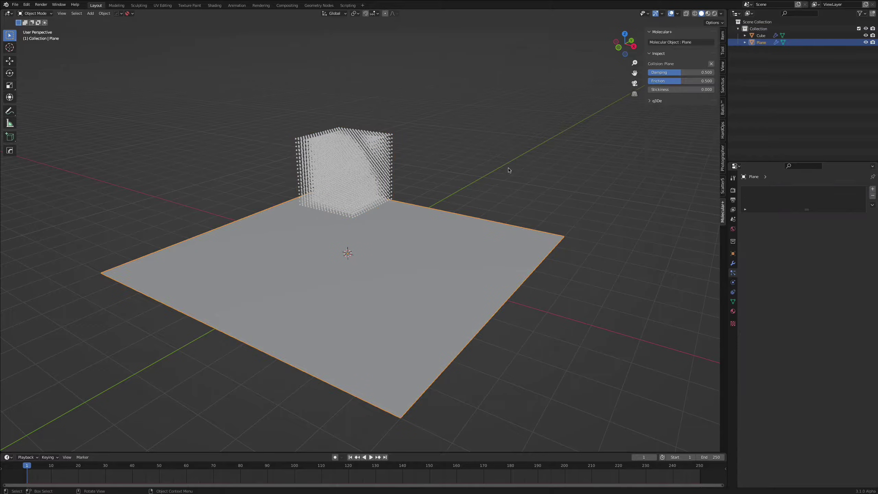
{"action": "left_click", "coordinate": [381, 177]}
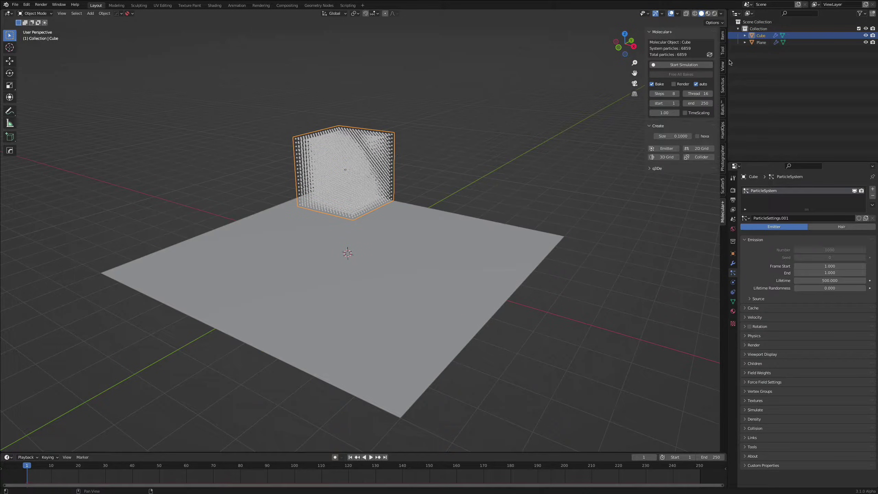
{"action": "left_click", "coordinate": [674, 67]}
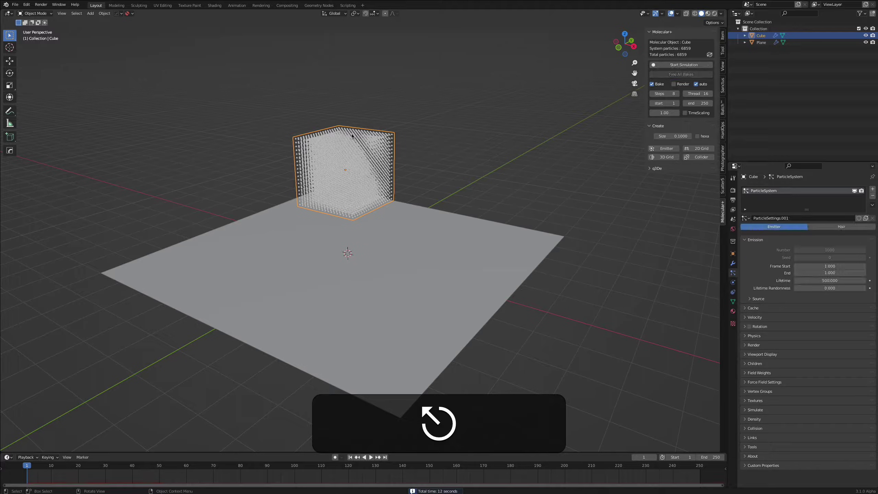
- Enable particle weight by density and Link at Birth, then rerun the simulation
{"action": "left_click", "coordinate": [733, 283]}
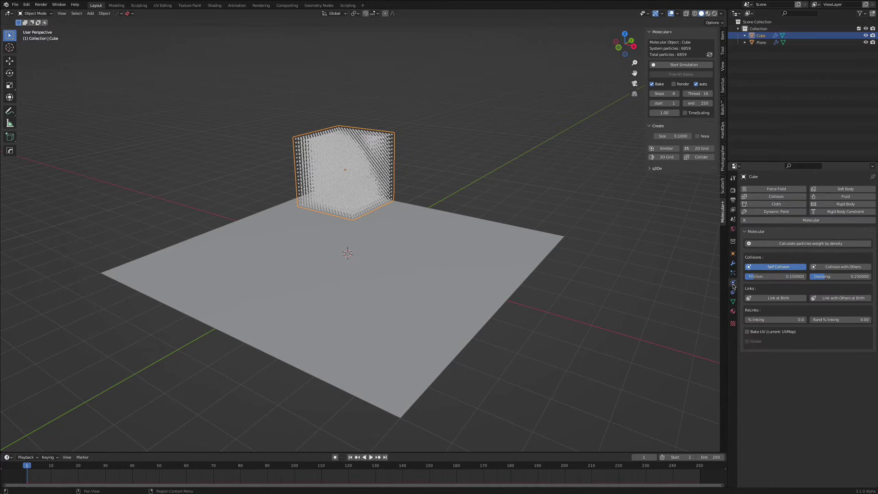
{"action": "left_click", "coordinate": [800, 244]}
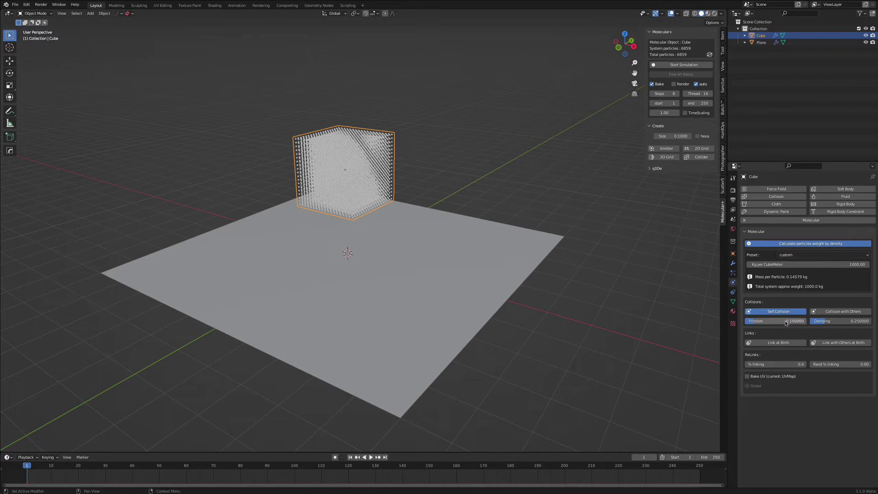
{"action": "left_click", "coordinate": [774, 344]}
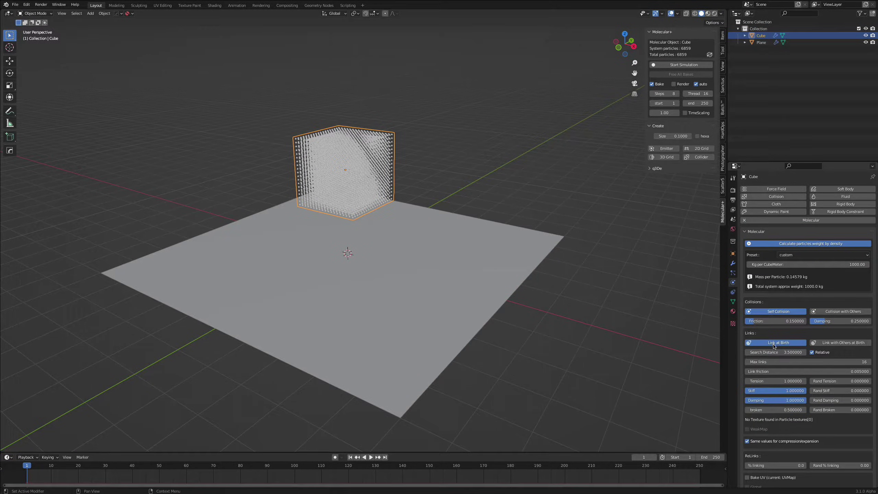
{"action": "left_click", "coordinate": [682, 65]}
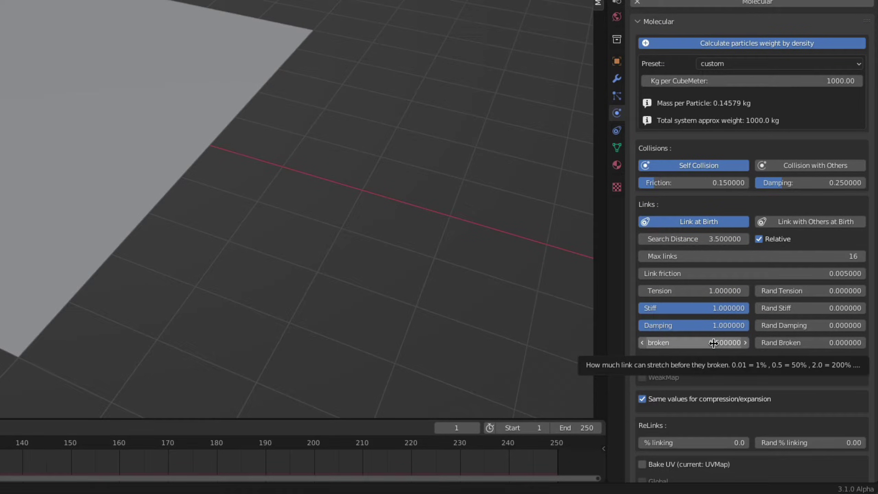
- Set the link broken threshold to 0.01, start the bake, then stop it
{"action": "left_click", "coordinate": [714, 343]}
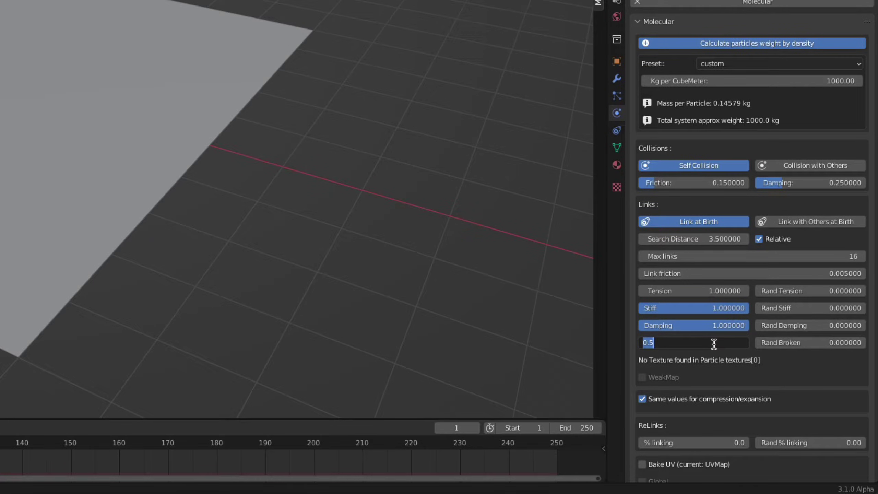
{"action": "type", "text": "0.0"}
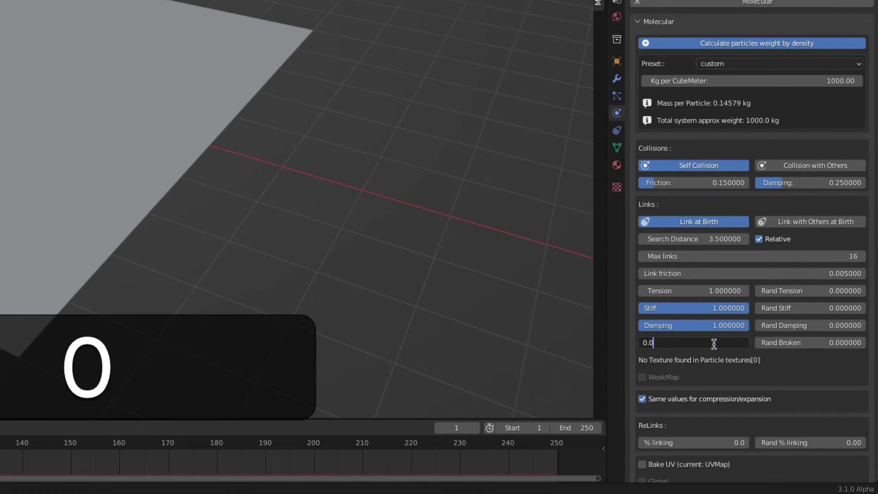
{"action": "type", "text": "1"}
{"action": "key", "text": "Return"}
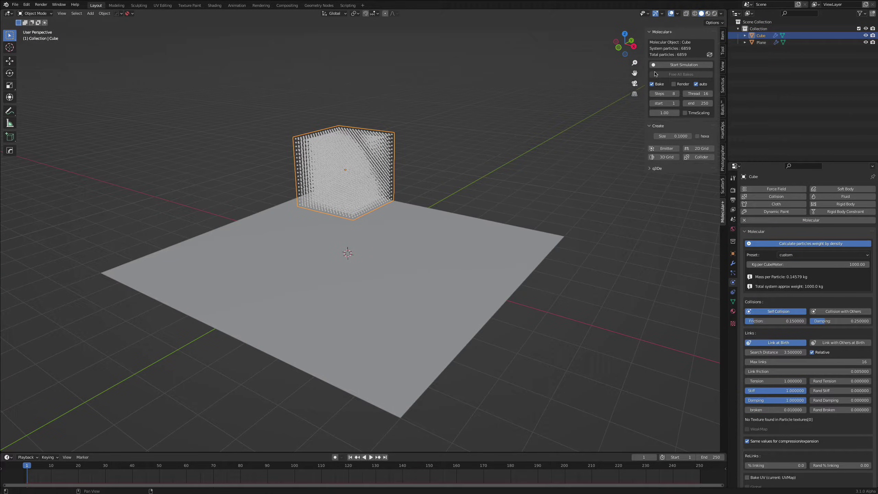
{"action": "left_click", "coordinate": [684, 65]}
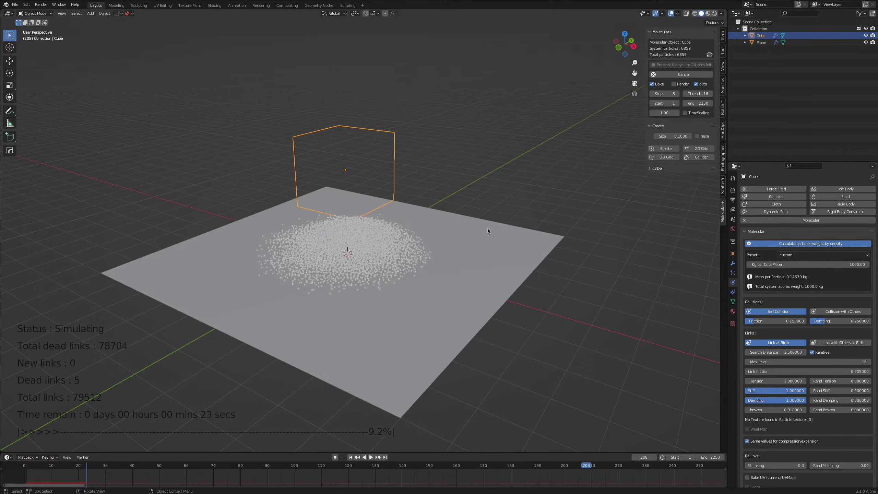
{"action": "middle_click_drag", "start_coordinate": [412, 265], "coordinate": [408, 317]}
{"action": "left_click", "coordinate": [673, 75]}
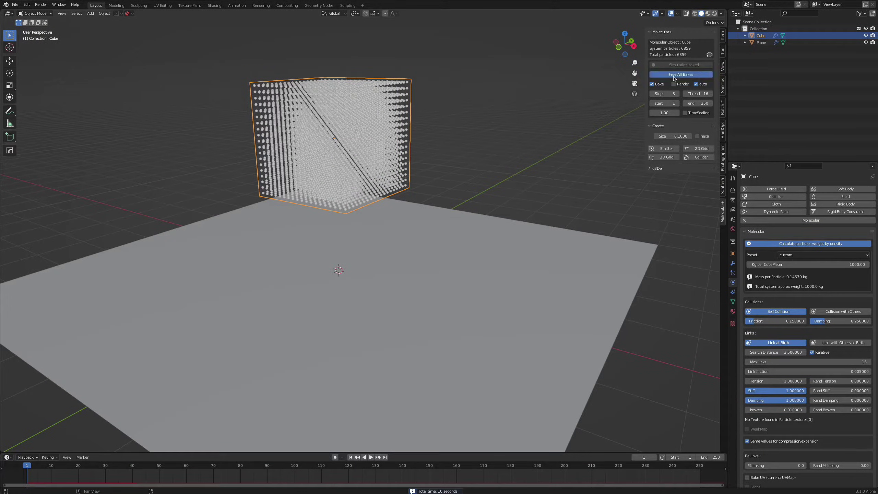
- Free the bake, change broken to 0.03, and rebake the simulation
{"action": "left_click", "coordinate": [673, 76]}
{"action": "double_click", "coordinate": [773, 409]}
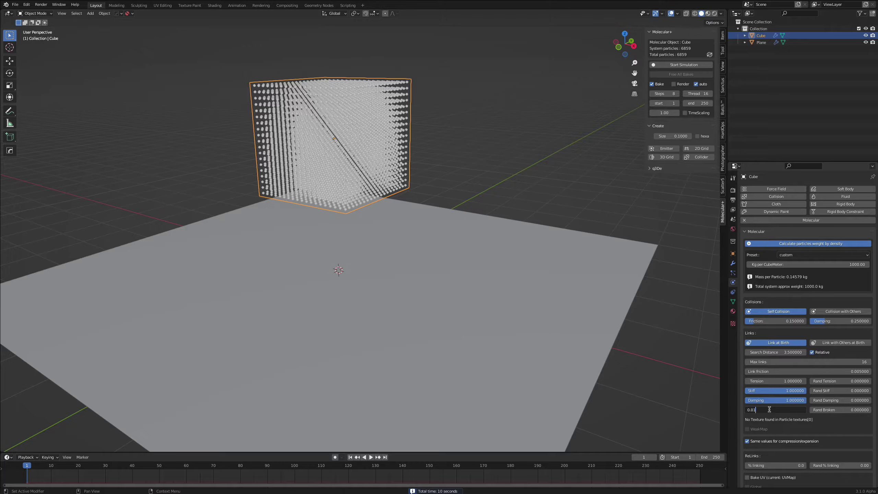
{"action": "key", "text": "BackSpace"}
{"action": "type", "text": "3"}
{"action": "key", "text": "Return"}
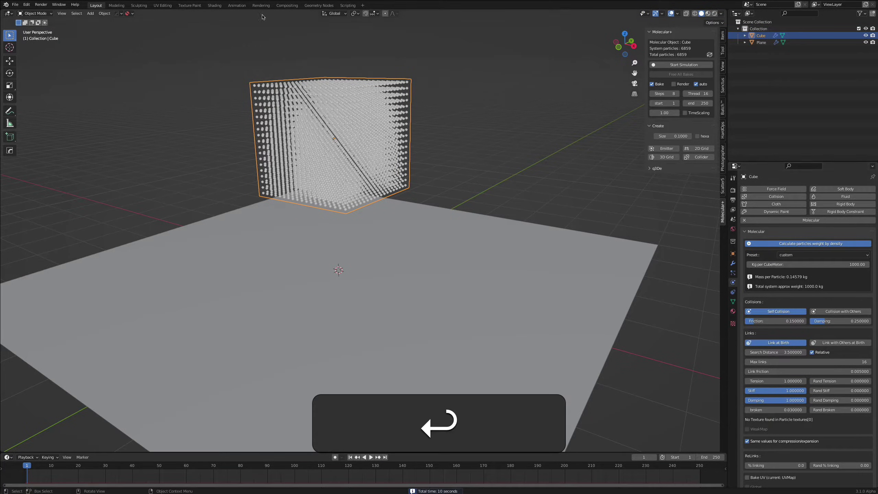
{"action": "left_click", "coordinate": [684, 65]}
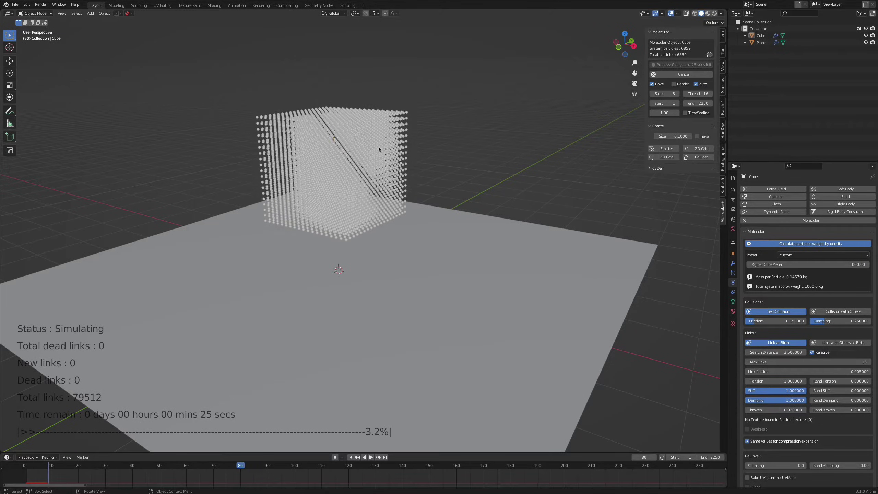
{"action": "middle_click_drag", "start_coordinate": [403, 181], "coordinate": [366, 287]}
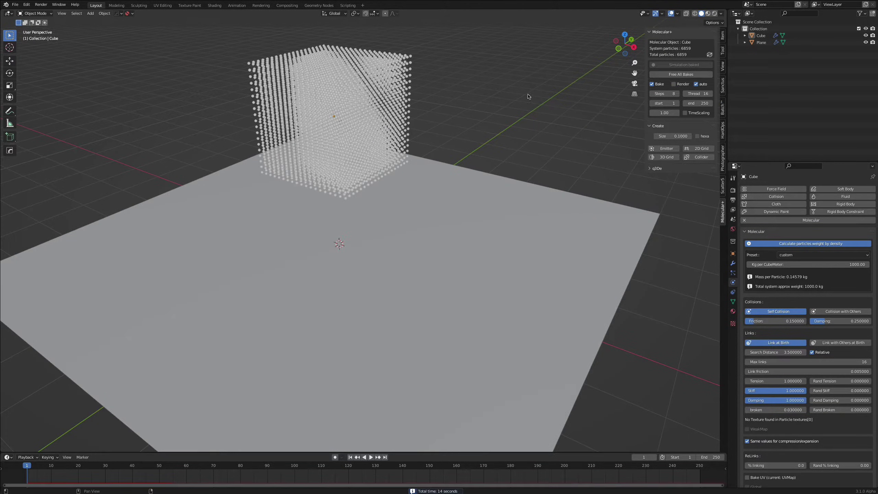
- Add an icosphere with 1 subdivision and move it below the plane
{"action": "middle_click_drag", "start_coordinate": [414, 213], "coordinate": [382, 209]}
{"action": "key", "text": "shift+a"}
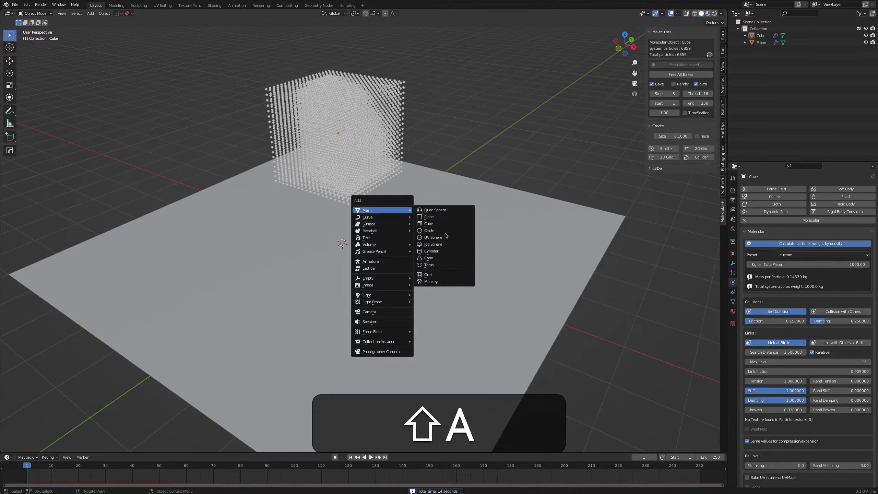
{"action": "mouse_move", "coordinate": [384, 210]}
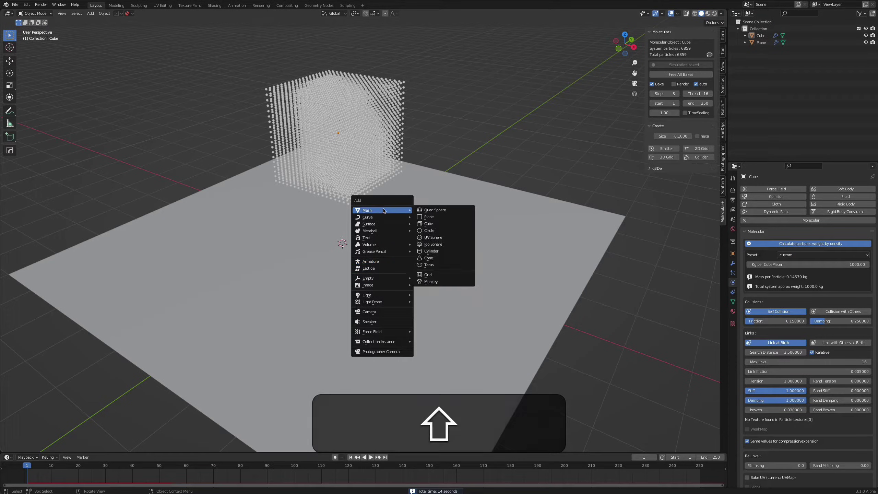
{"action": "left_click", "coordinate": [447, 245]}
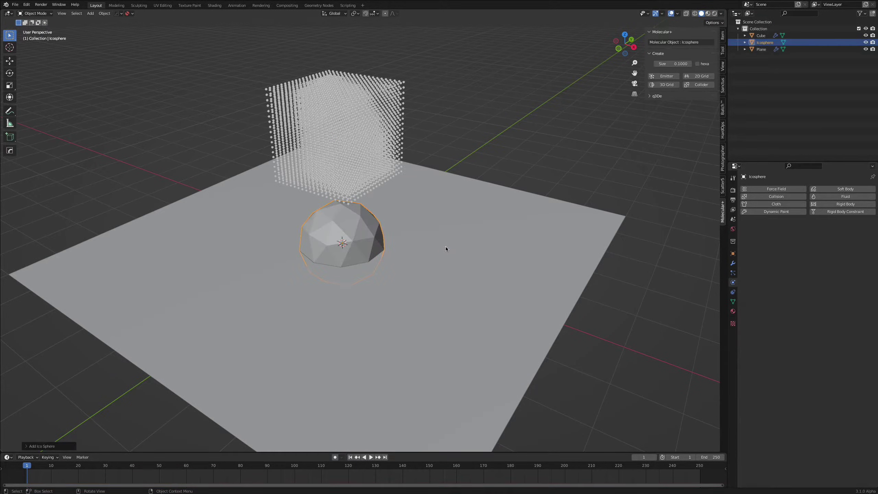
{"action": "left_click", "coordinate": [43, 447]}
{"action": "left_click", "coordinate": [64, 379]}
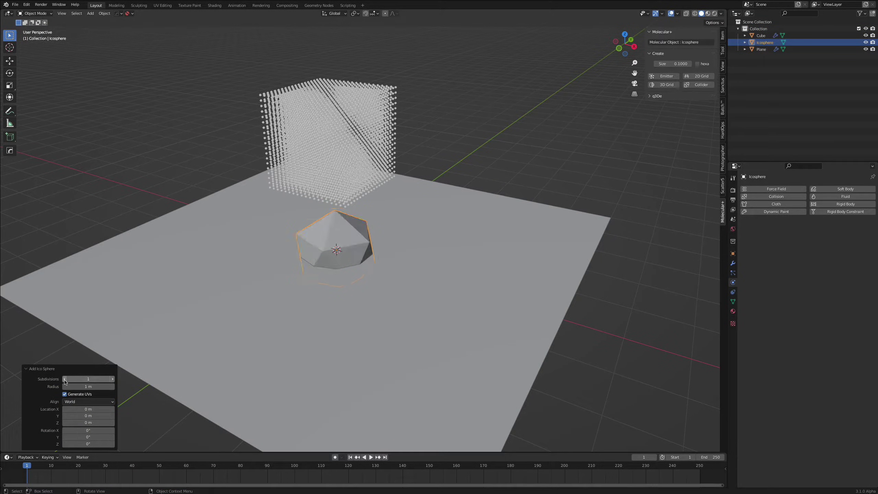
{"action": "key", "text": "g"}
{"action": "key", "text": "z"}
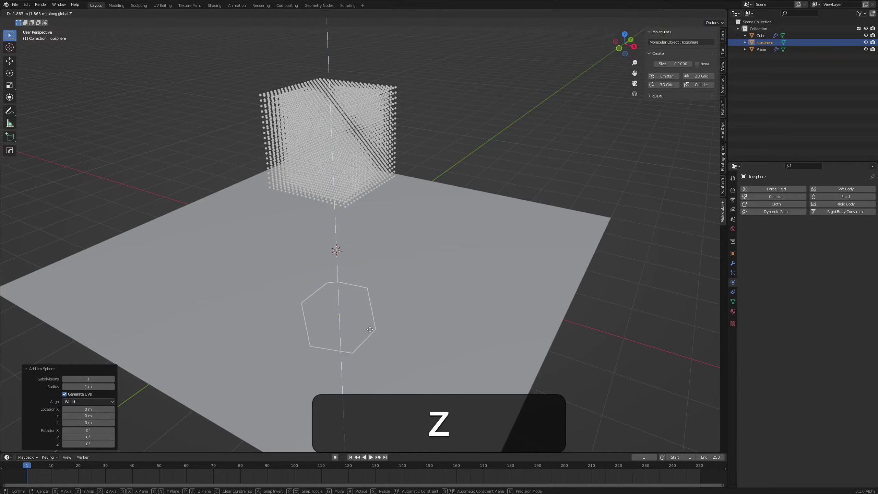
{"action": "left_click", "coordinate": [348, 163]}
- Render the cube's particles as Object instances of the Icosphere
{"action": "left_click", "coordinate": [317, 147]}
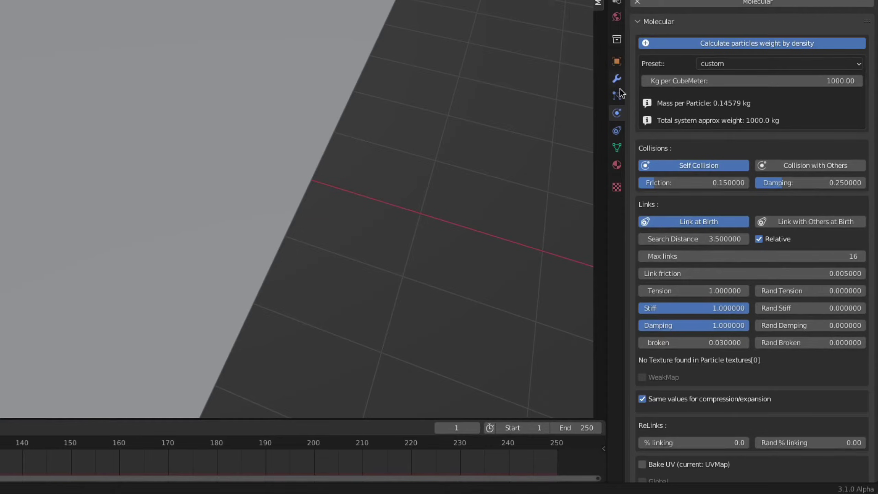
{"action": "left_click", "coordinate": [649, 145]}
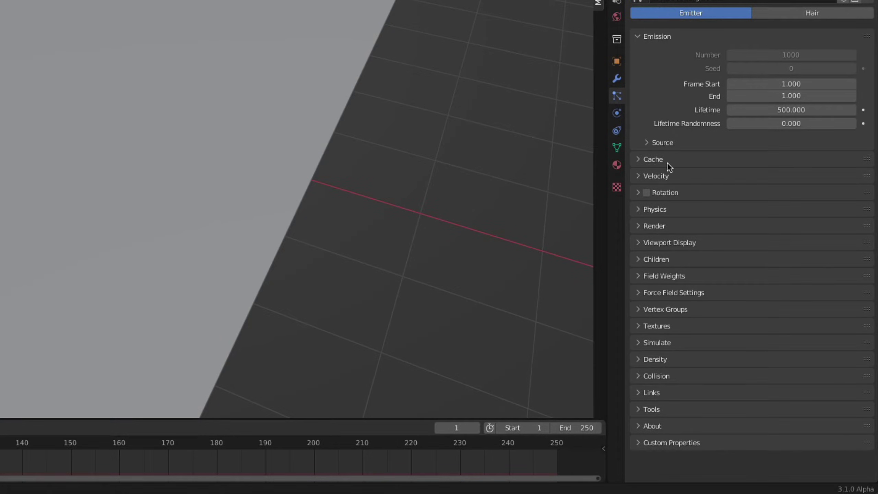
{"action": "left_click", "coordinate": [639, 224]}
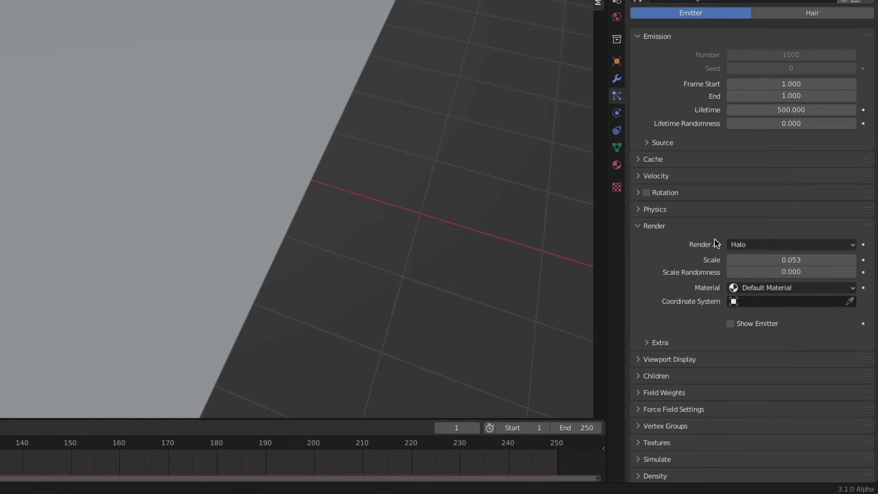
{"action": "left_click", "coordinate": [749, 243]}
{"action": "left_click", "coordinate": [762, 313]}
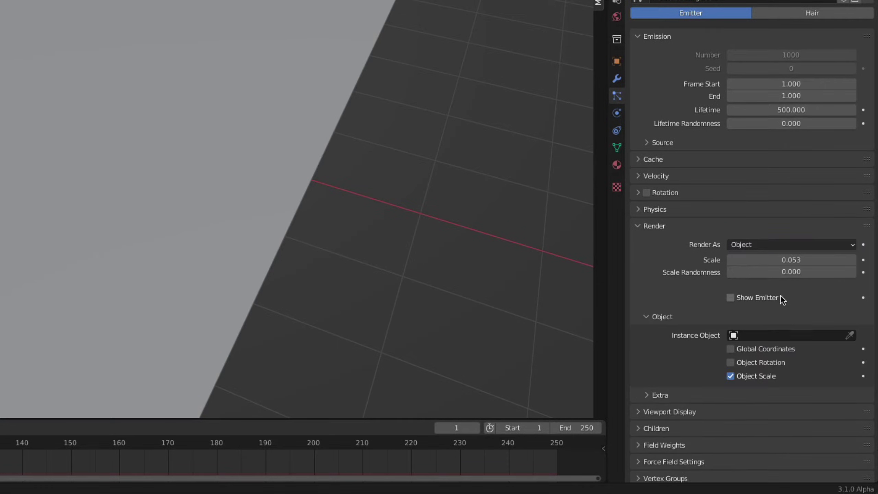
{"action": "left_click", "coordinate": [794, 332]}
{"action": "left_click", "coordinate": [783, 367]}
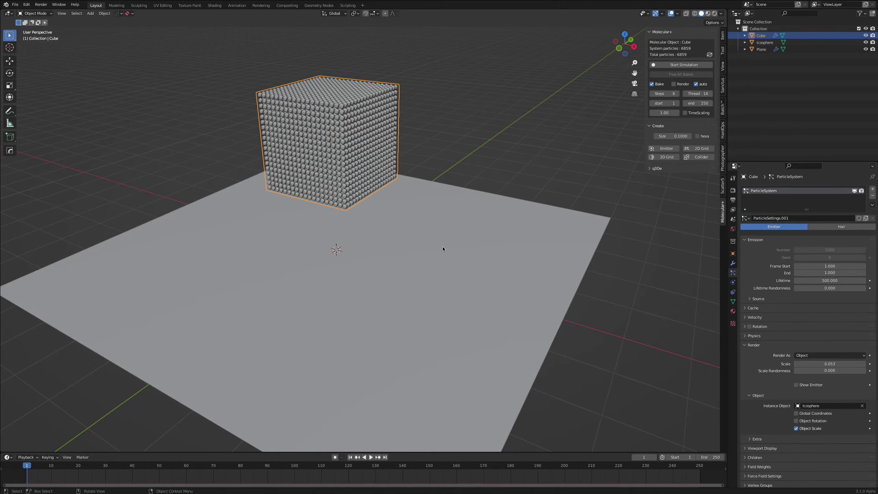
{"action": "middle_click_drag", "start_coordinate": [443, 248], "coordinate": [448, 418]}
- Preview the drop, then rebake the Molecular+ simulation with the icosphere grains
{"action": "left_click", "coordinate": [372, 458]}
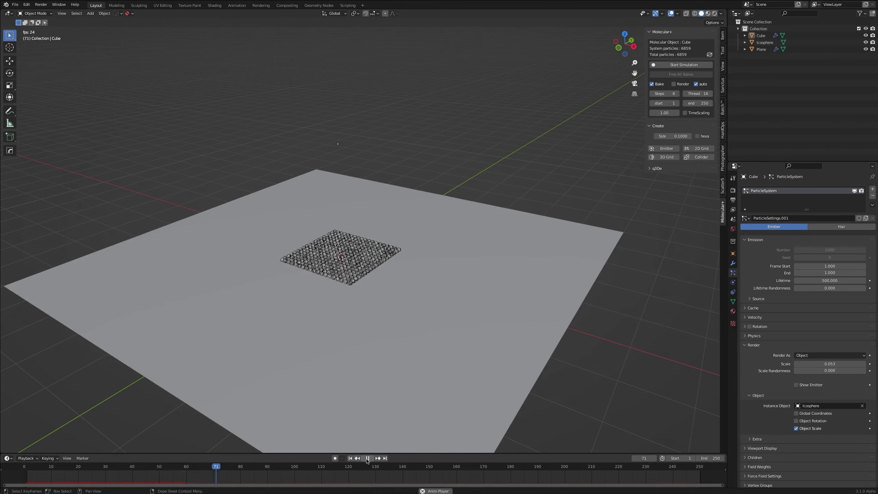
{"action": "key", "text": "Escape"}
{"action": "left_click", "coordinate": [684, 64]}
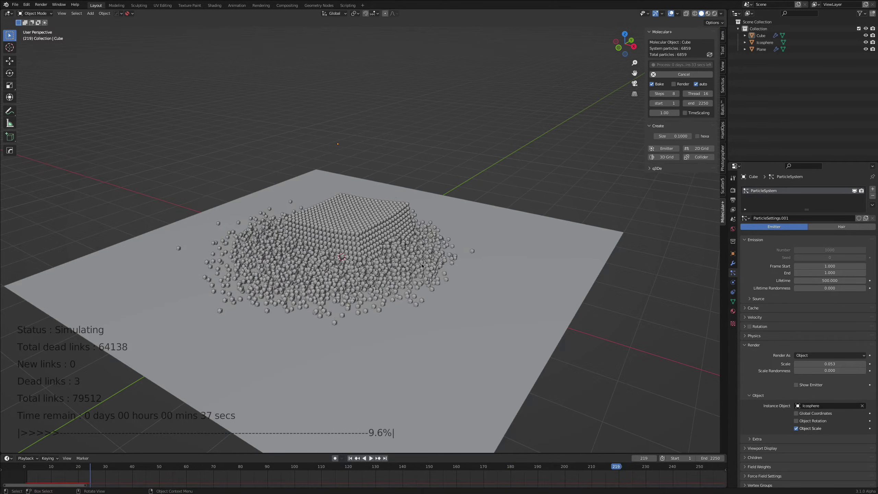
{"action": "middle_click_drag", "start_coordinate": [459, 242], "coordinate": [432, 277]}
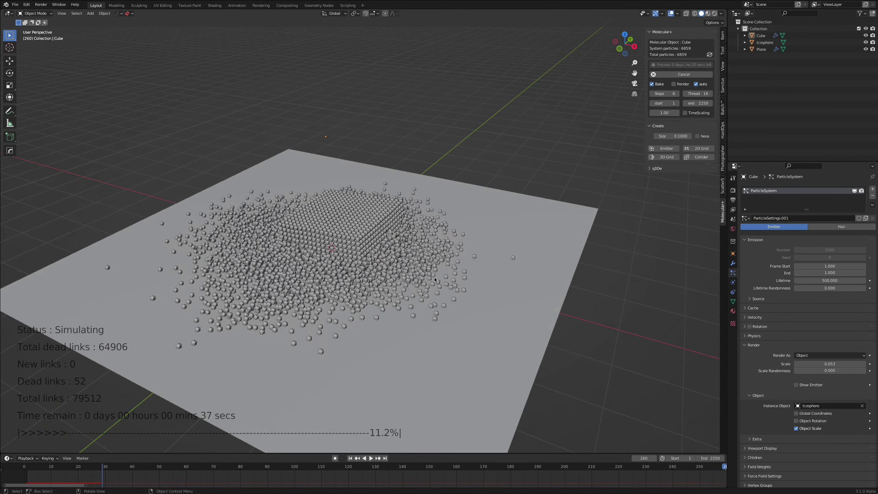